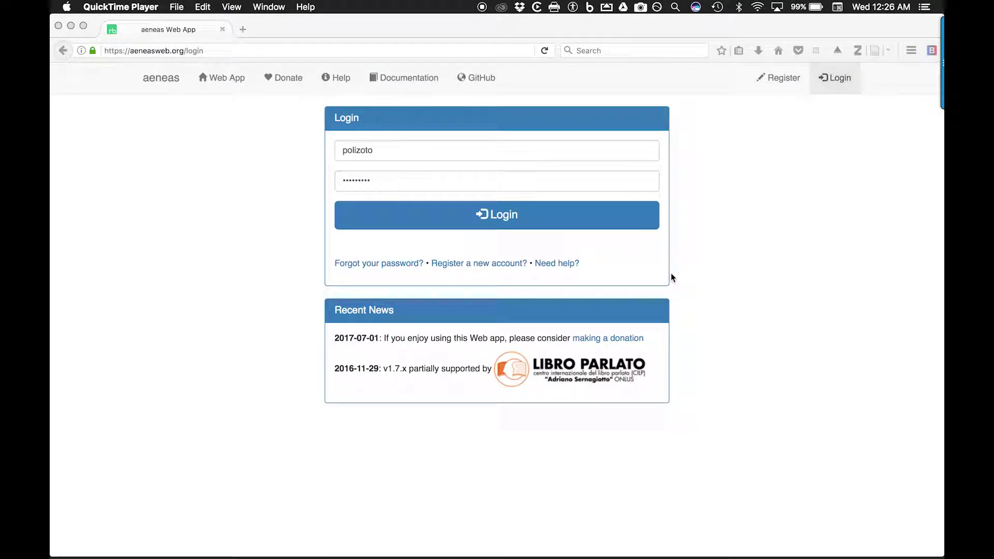
Step: Bring Firefox forward, look at the Register form, and return to the Login page
left_click(775, 78)
left_click(776, 81)
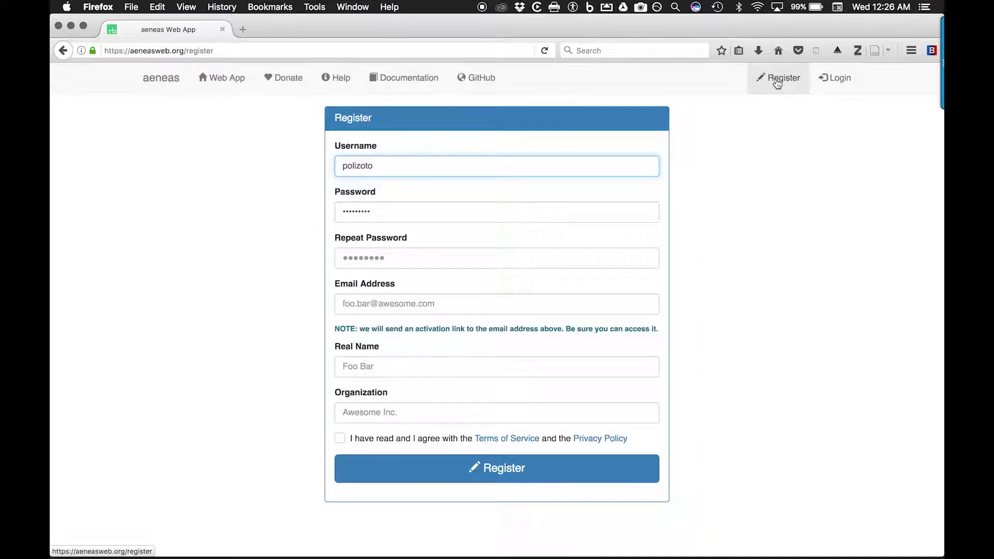
left_click(238, 82)
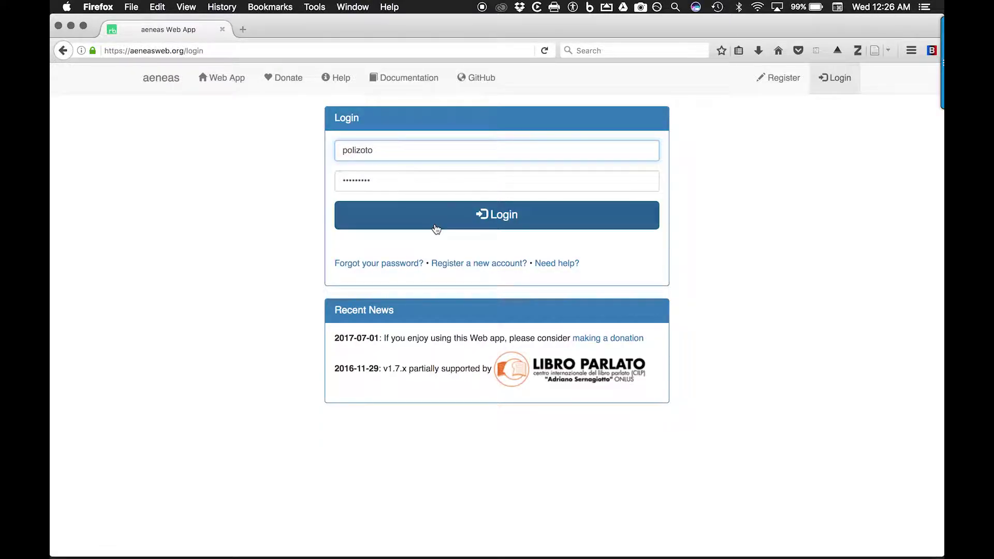
Step: Log in, start a CC Task from scratch with the pasted YouTube URL, and download its auto captions
left_click(436, 227)
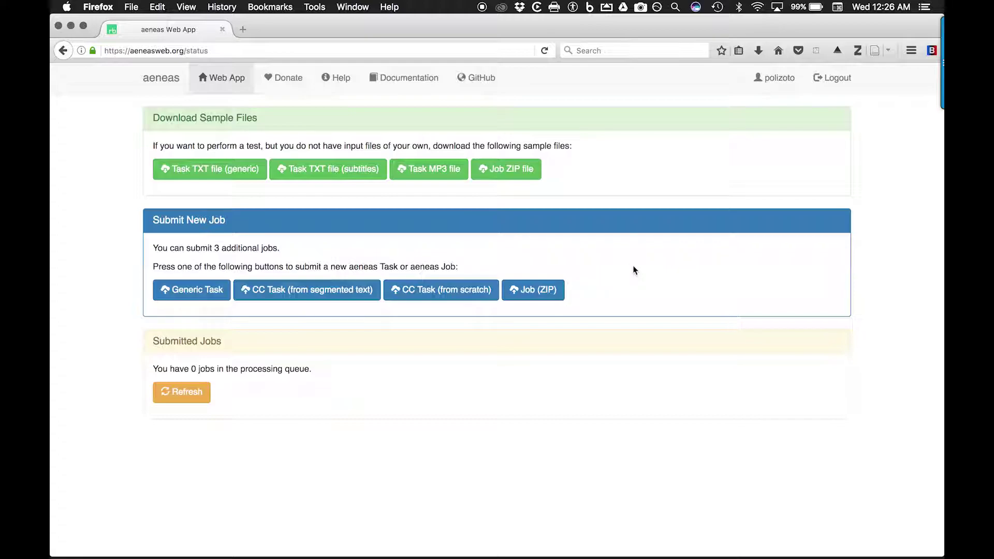
left_click(474, 286)
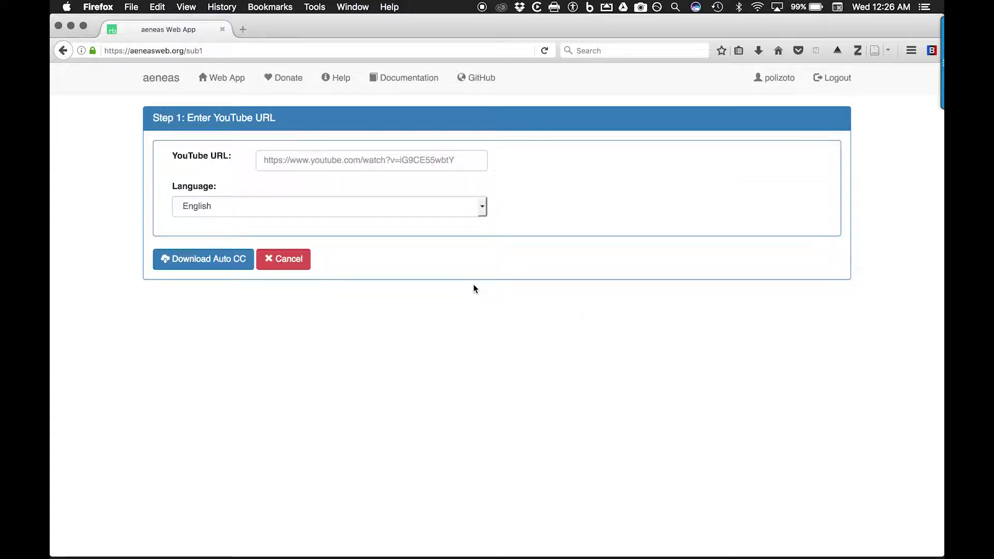
left_click(365, 165)
type("https://youtu.be/k_HZczxGfnY")
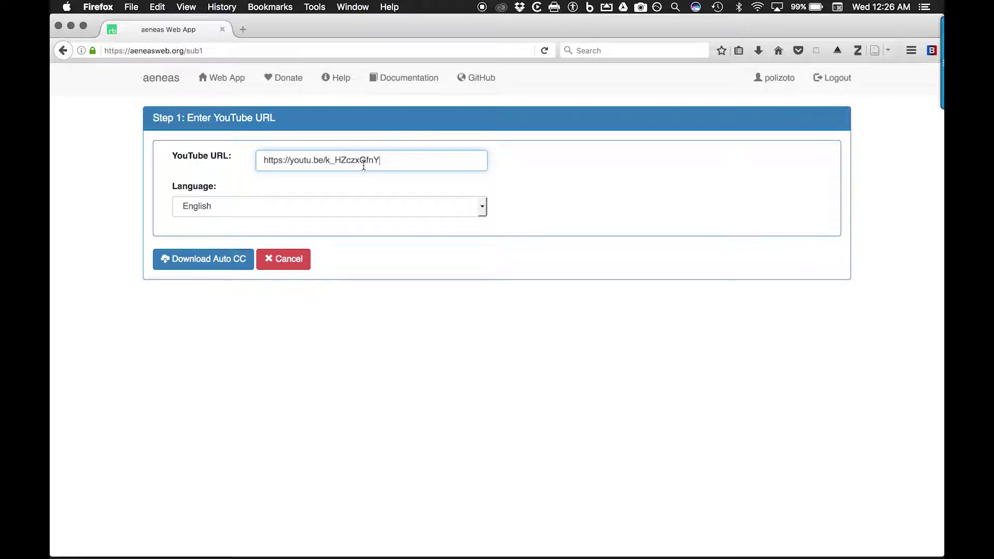
left_click(241, 266)
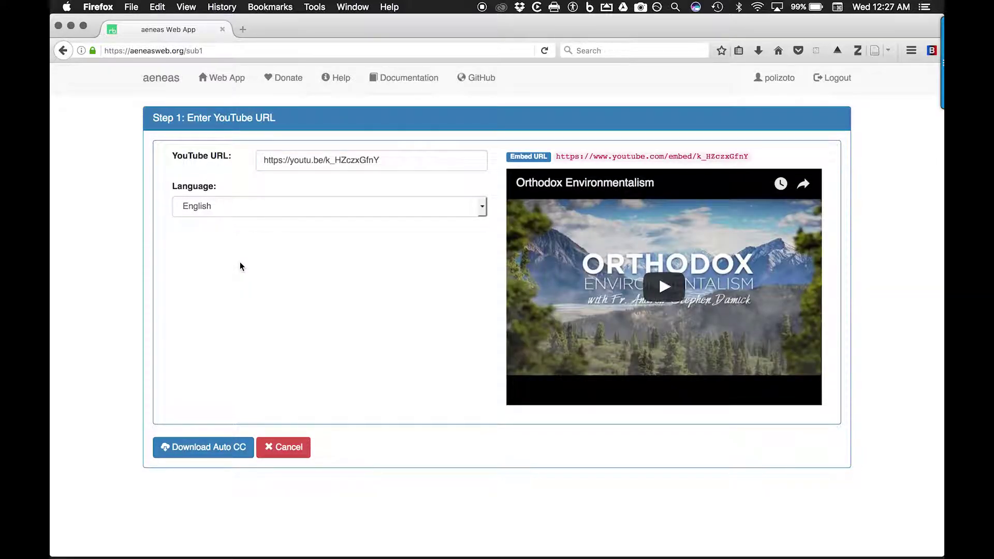
left_click(217, 455)
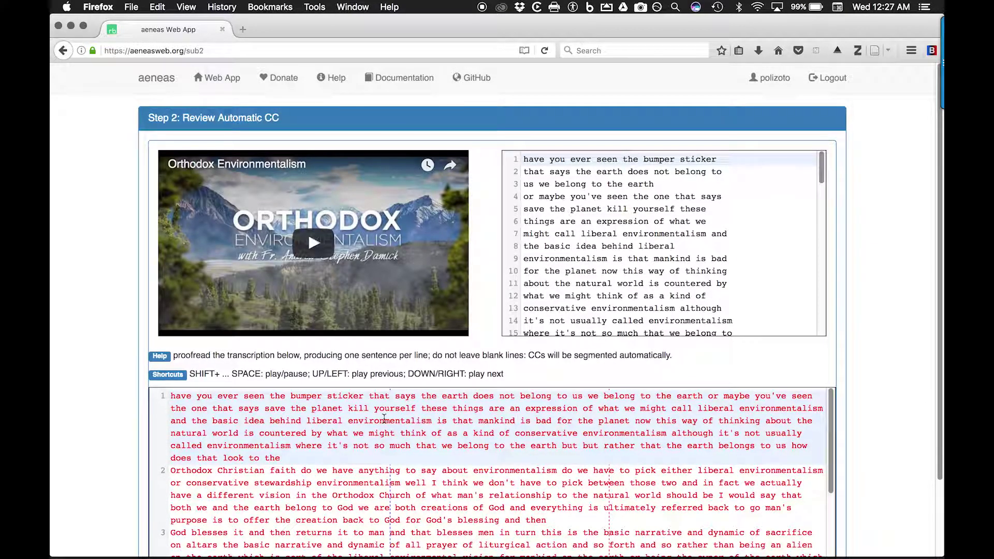
Step: Scroll the auto-caption text, then play the video with Shift+Space, with the caret at line 1's start
scroll(384, 418, "down", 3)
scroll(384, 418, "up", 2)
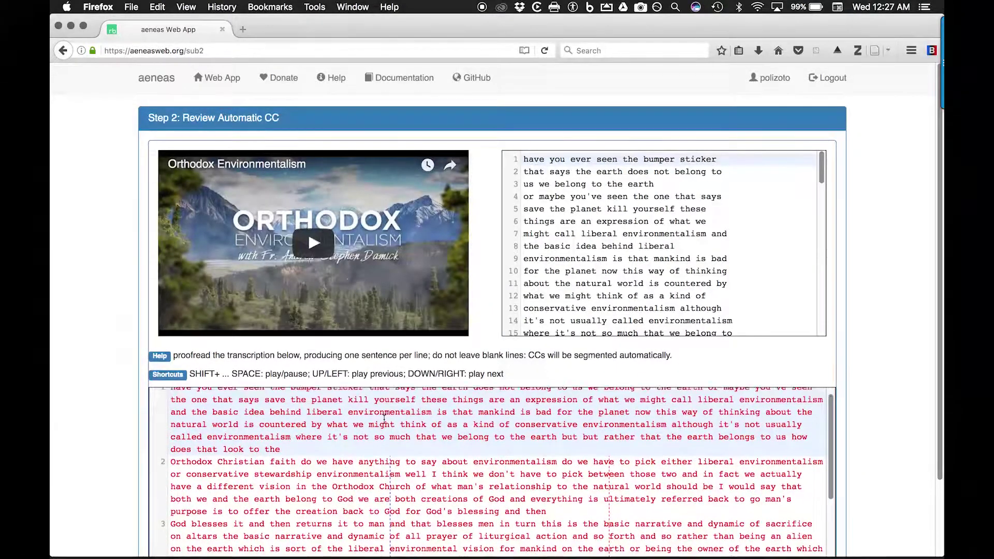
scroll(384, 418, "up", 1)
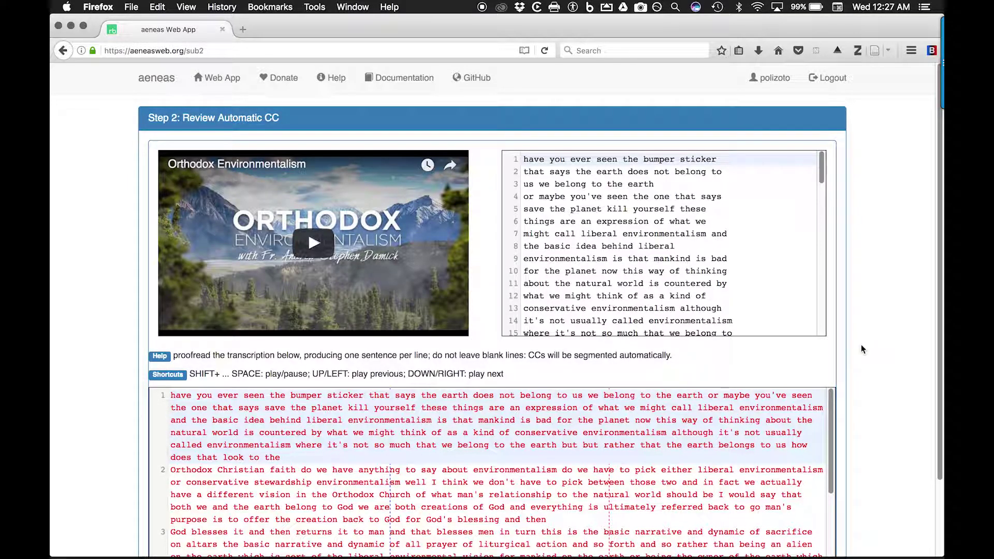
scroll(862, 349, "down", 1)
scroll(862, 349, "up", 1)
key("shift+space")
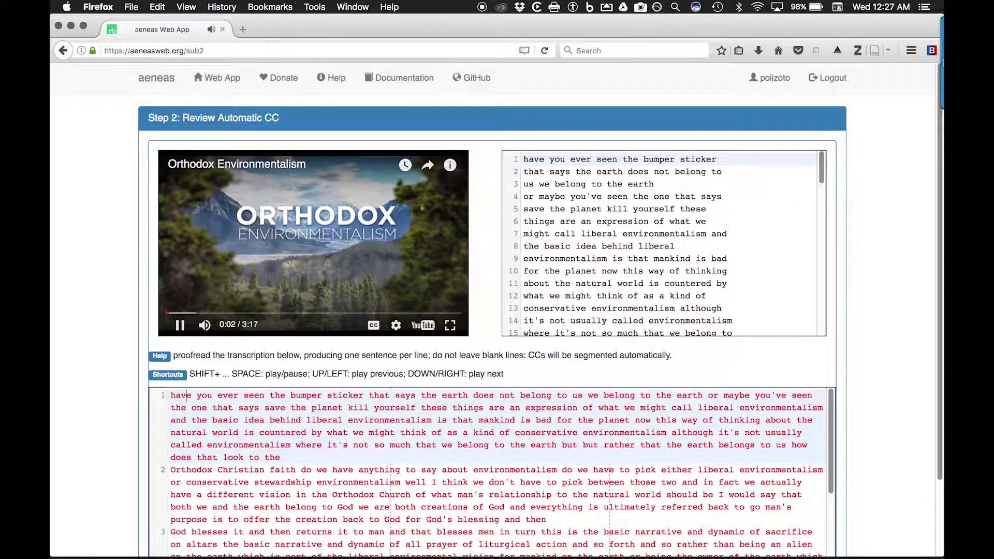
key("shift+space")
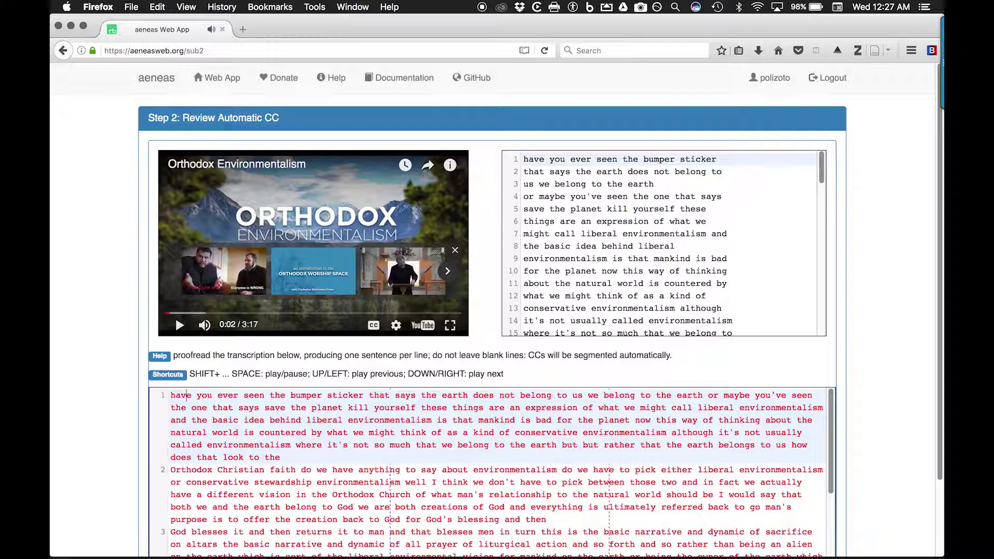
left_click(177, 395)
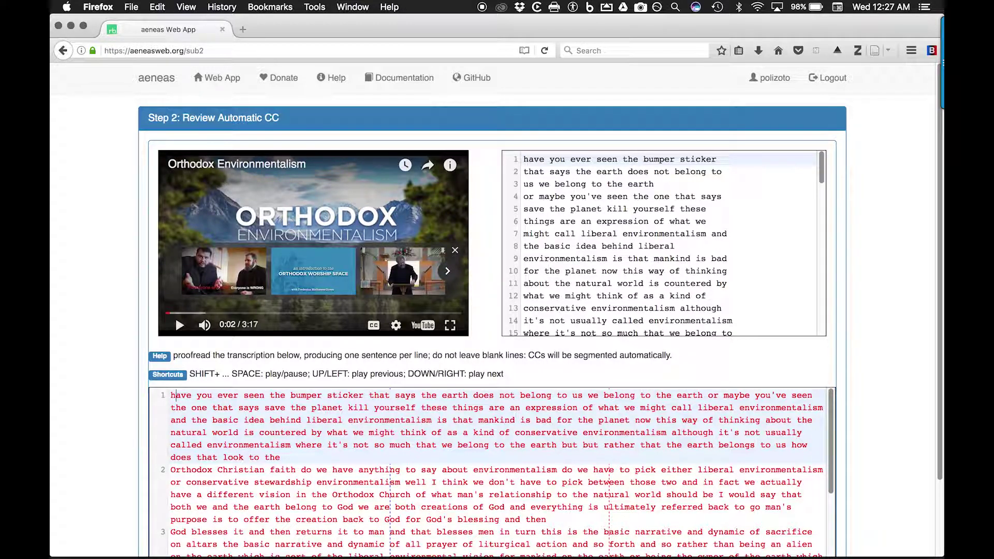
key("shift+space")
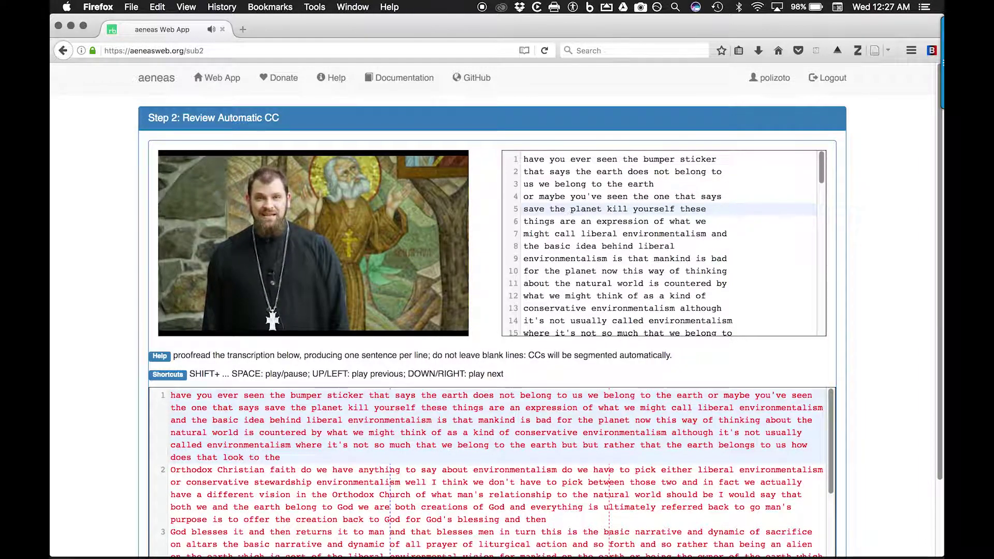
Step: Pause at 0:16, capitalise the opening H, add a comma after 'says' and a quote before 'The'
key("shift+space")
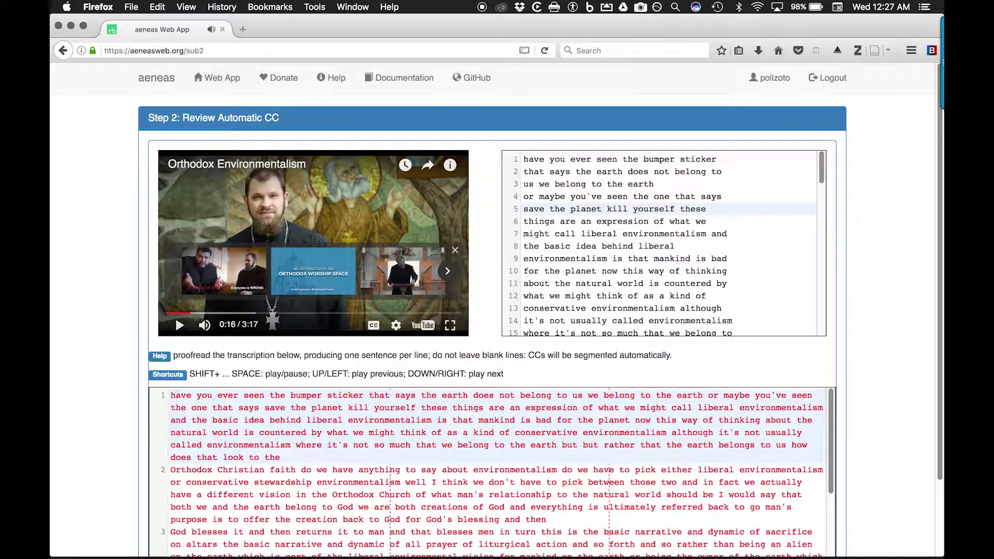
key("BackSpace")
type("H")
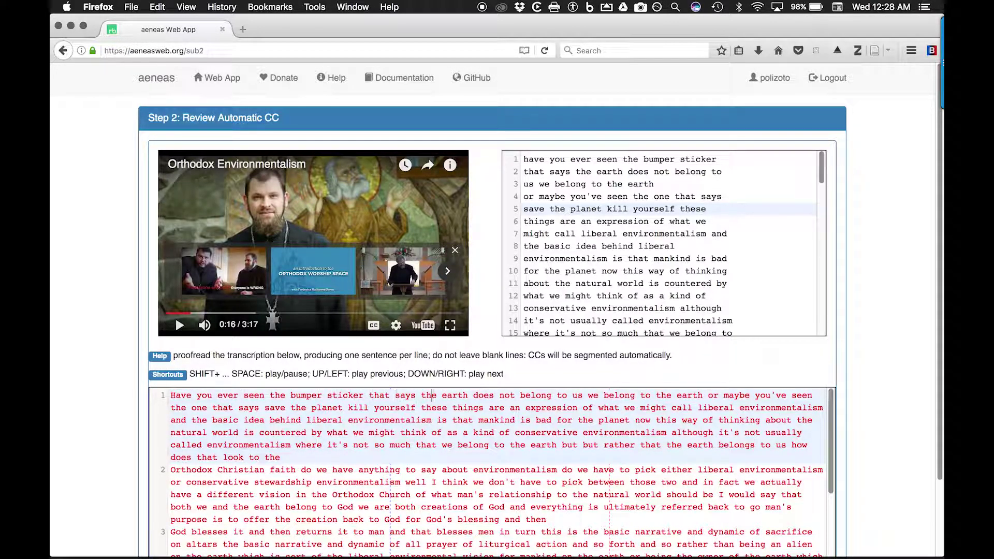
left_click(417, 395)
type(",")
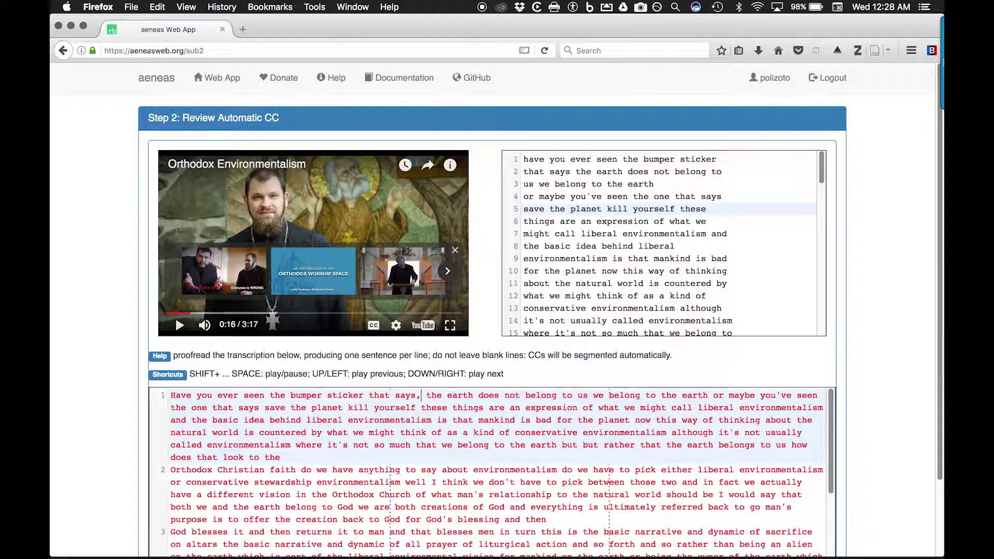
left_click(426, 395)
key("Delete")
type("T\"")
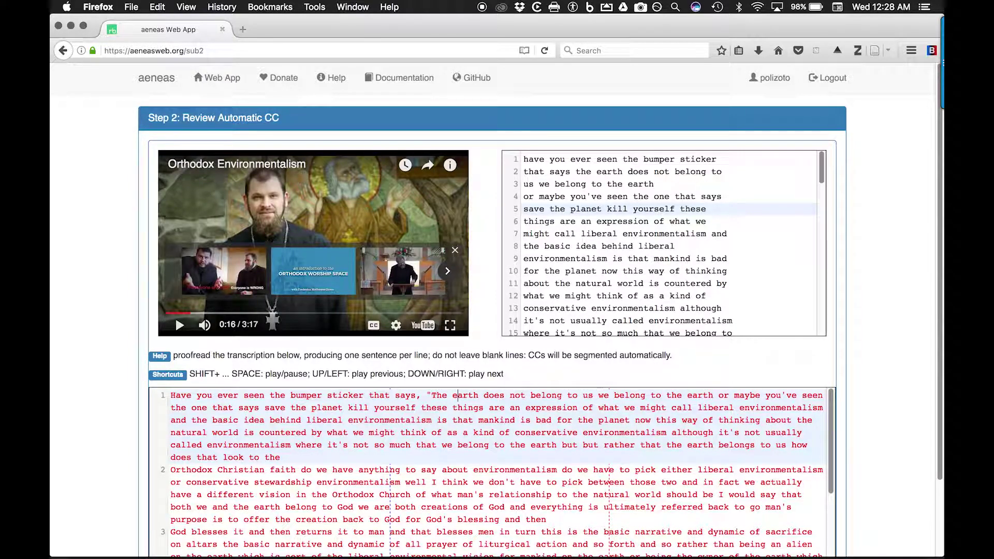
left_click(458, 396)
key("BackSpace")
type("E")
type(".")
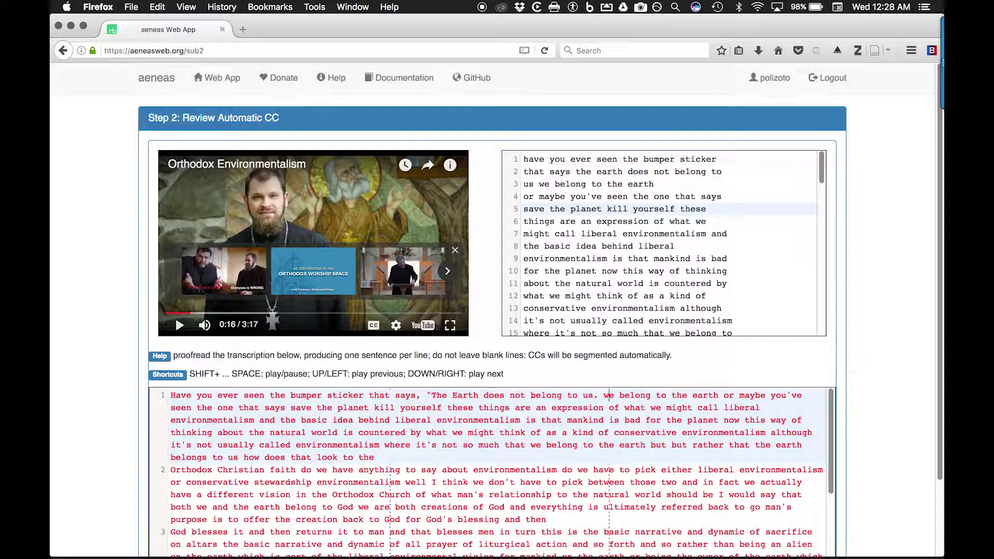
Step: Capitalise 'We' and close the first sentence with 'Earth"?'
left_click(609, 395)
key("BackSpace")
type("W")
left_click(697, 395)
key("BackSpace")
type("Earth")
type("\"?")
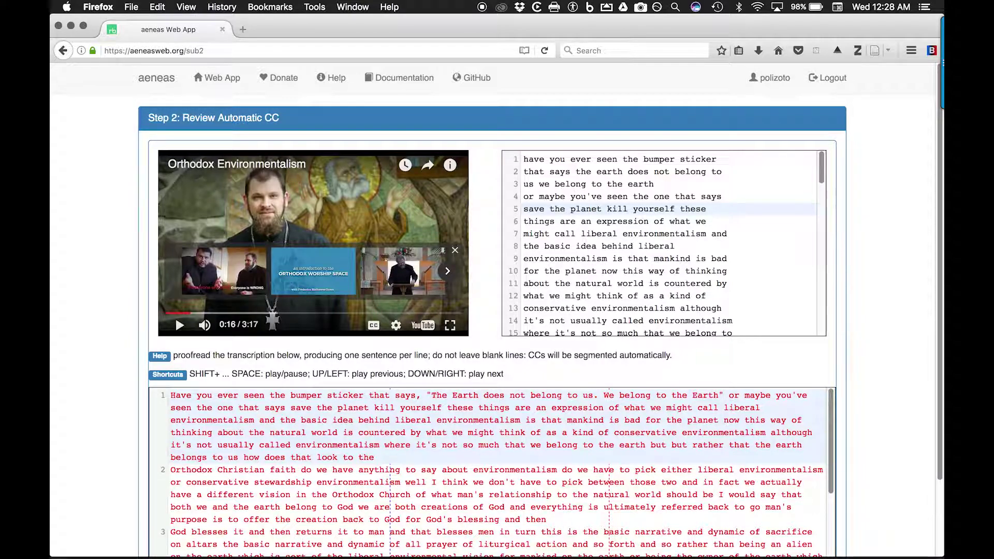
Step: Start a new line with 'Or,' followed by the quoted 'Save the planet.'
key("Return")
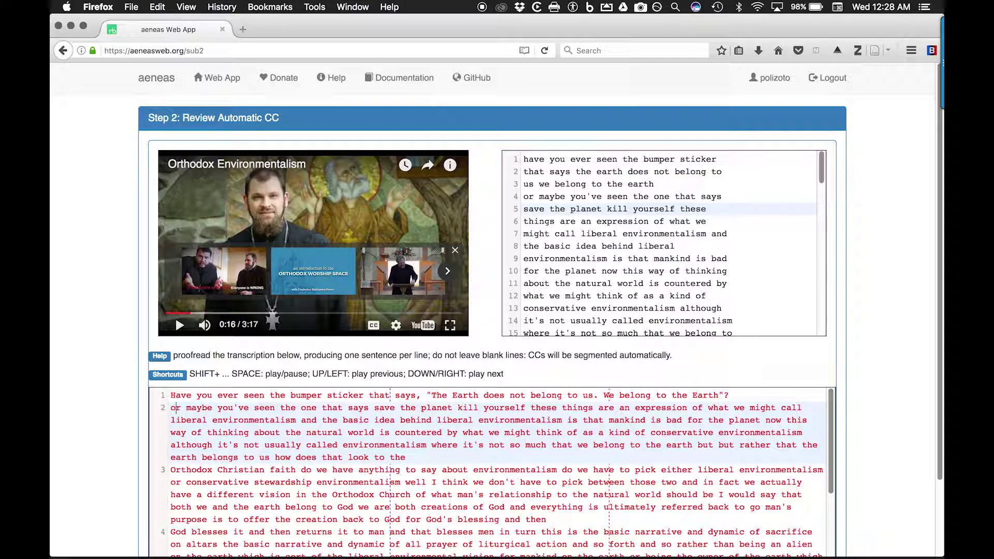
key("BackSpace")
type("O")
key("Right")
key("Right")
key("Right")
key("Right")
key("Right")
key("Right")
key("Right")
key("Right")
key("Right")
key("Right")
key("Right")
key("Right")
key("Right")
key("Right")
key("Right")
key("Right")
key("Right")
key("Right")
key("Right")
key("Right")
type(",")
key("Right")
key("Right")
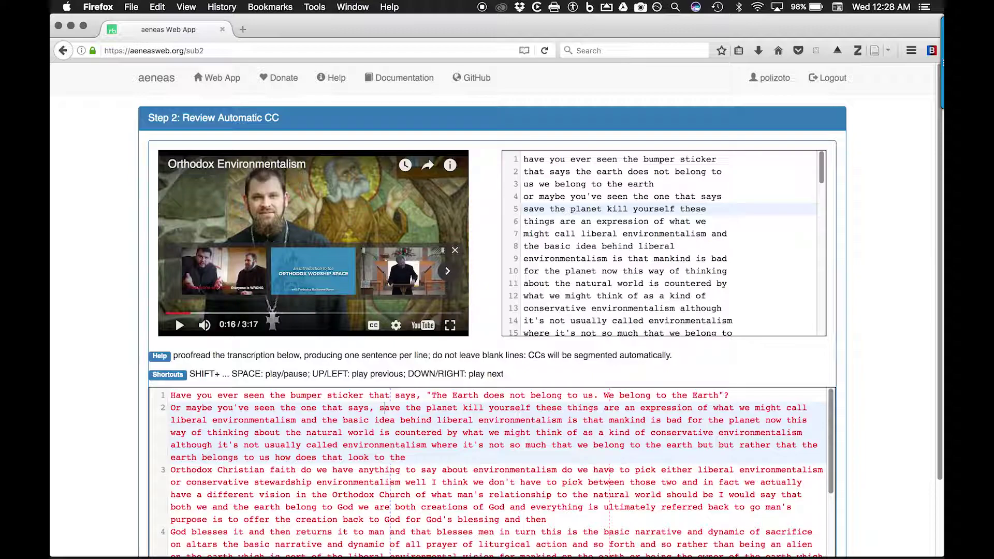
type("\"")
key("Delete")
type("S")
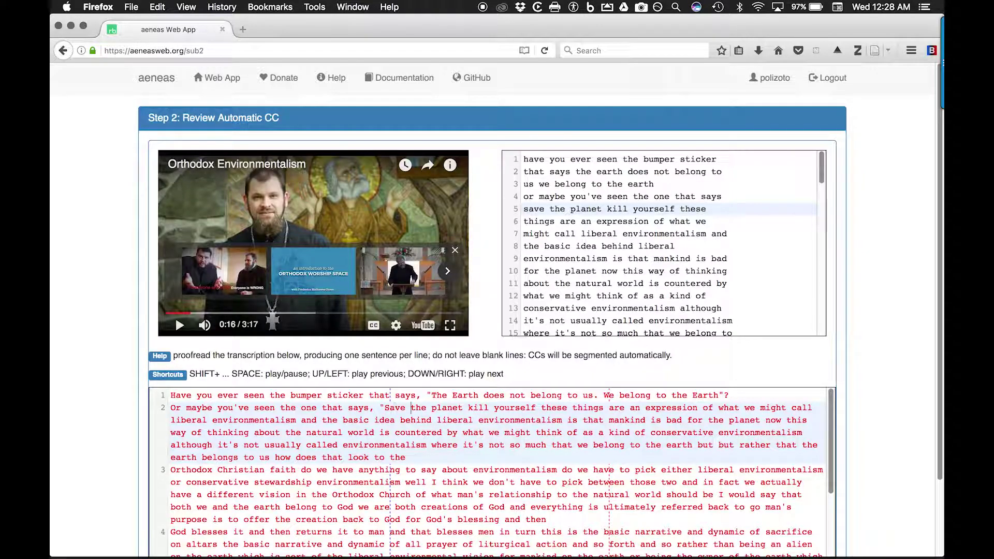
key("Right")
key("Right")
key("Right")
key("Right")
key("Right")
key("Right")
key("Right")
key("Right")
key("Right")
key("Right")
type(".")
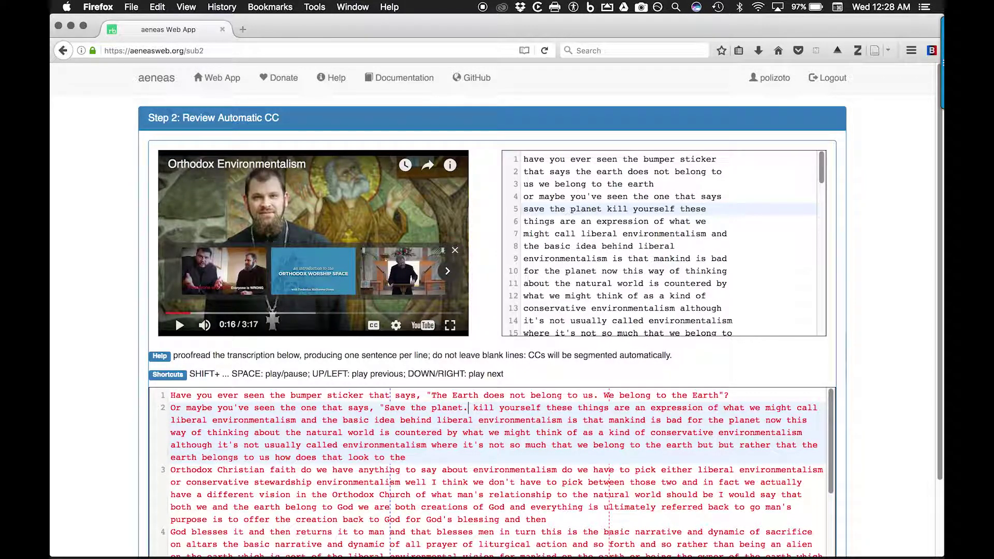
Step: Capitalise 'Kill yourself."' and move the 'These things' sentence onto its own line
key("BackSpace")
type("K")
key("Right")
key("Right")
key("Right")
key("Right")
key("Right")
key("Right")
key("Right")
key("Right")
key("Right")
key("Right")
key("Right")
key("Right")
type(".\"")
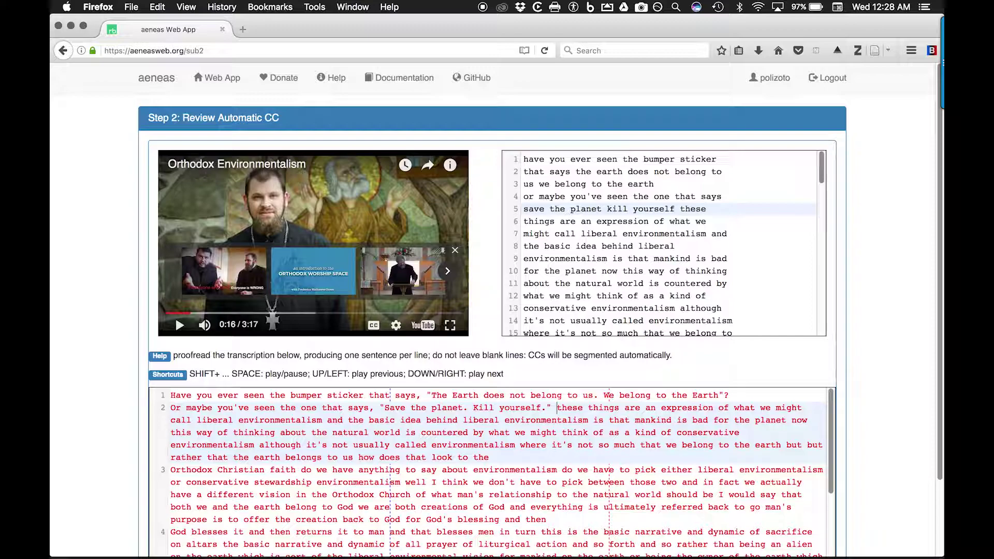
key("Right")
key("Right")
key("BackSpace")
type("T")
key("Left")
key("Return")
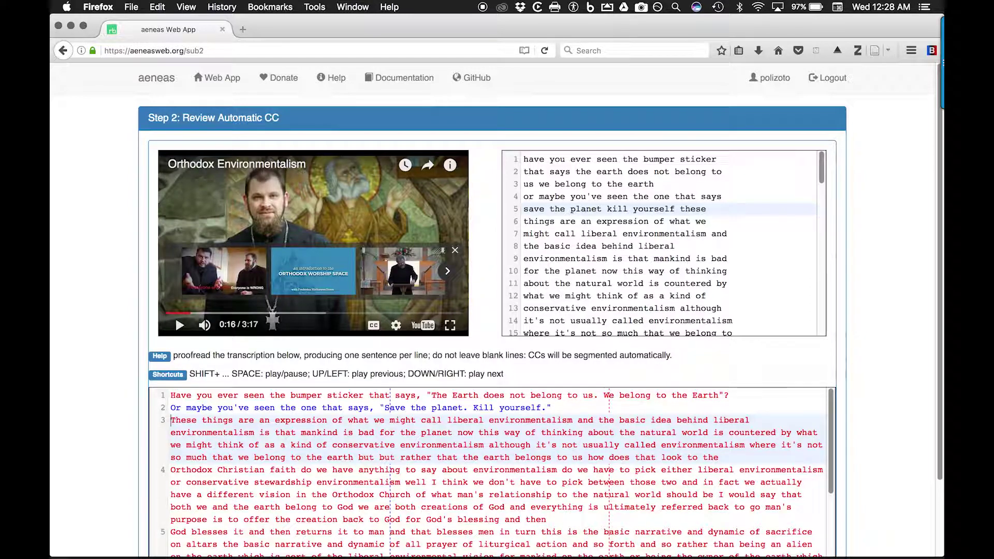
Step: Replay the next sentence, end it at 'liberal environmentalism.' and put the 'And' sentence on a new line
key("shift+space")
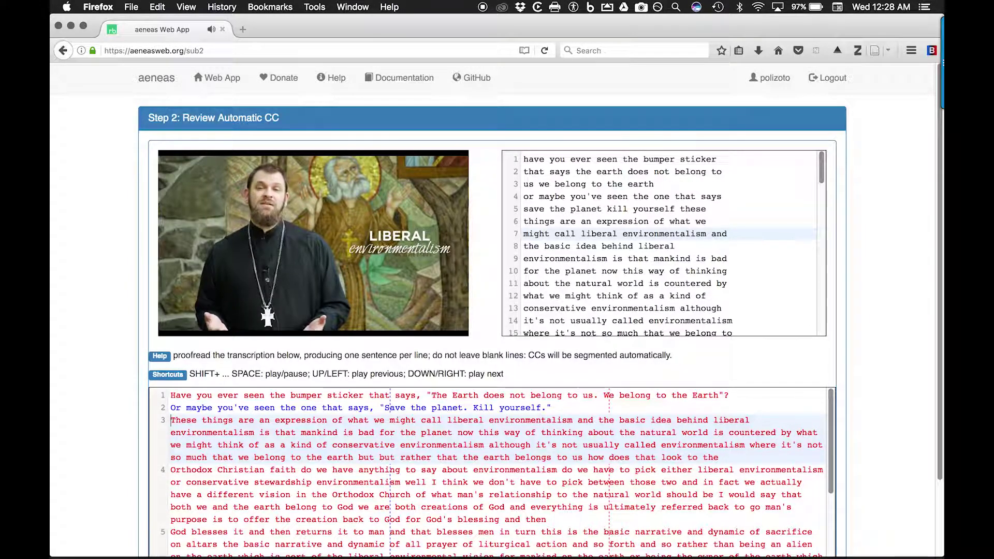
key("shift+space")
left_click(496, 420)
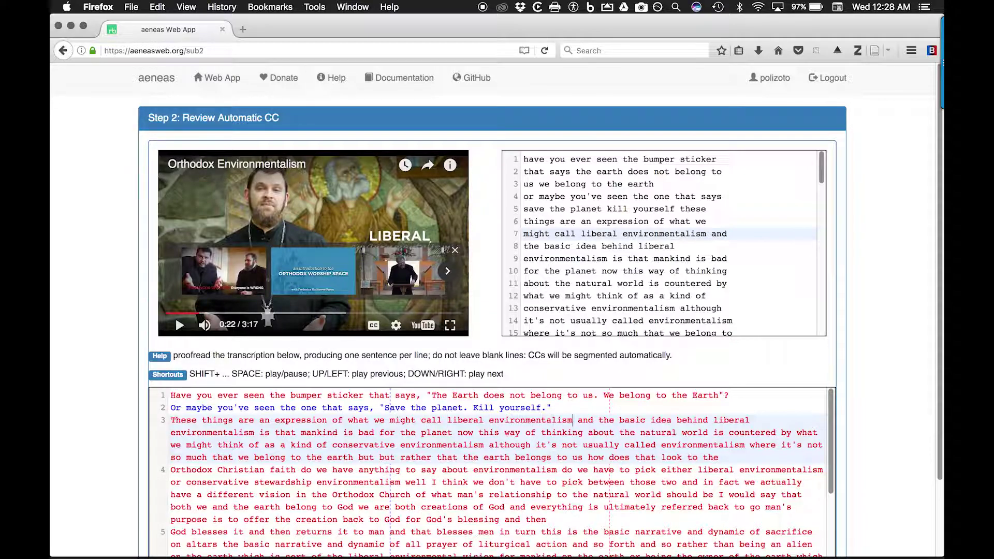
left_click(582, 420)
key("Left")
type(".")
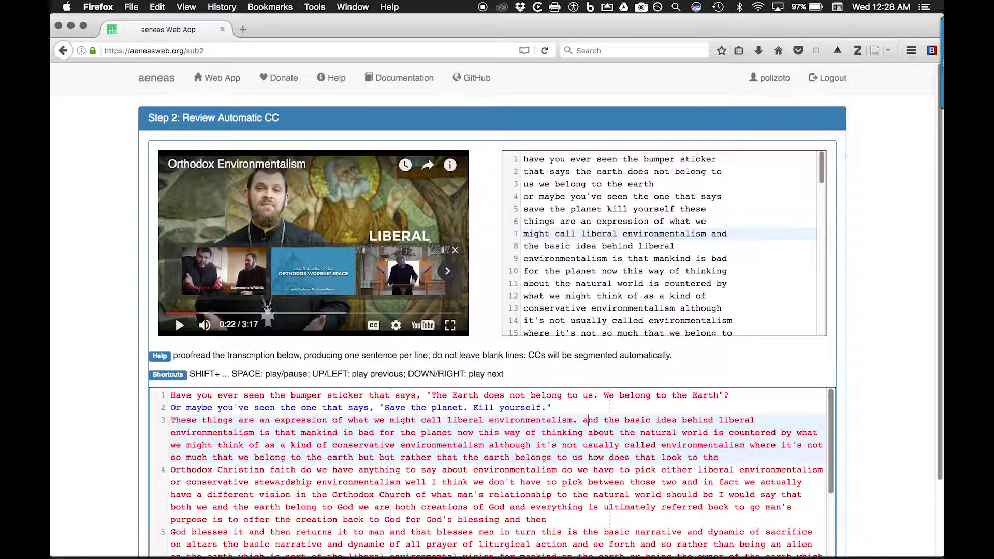
key("Delete")
key("Delete")
type("A")
key("Left")
key("Return")
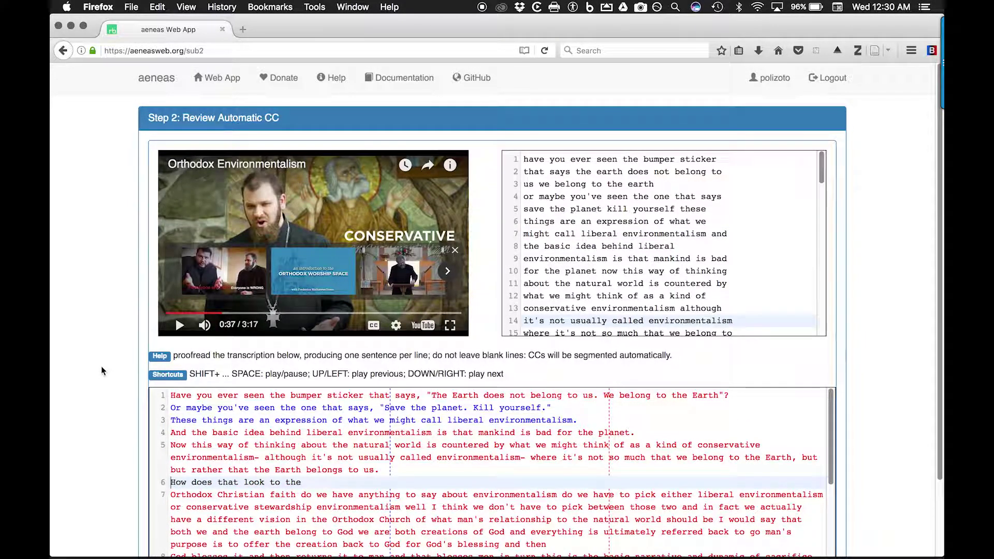
scroll(102, 371, "down", 3)
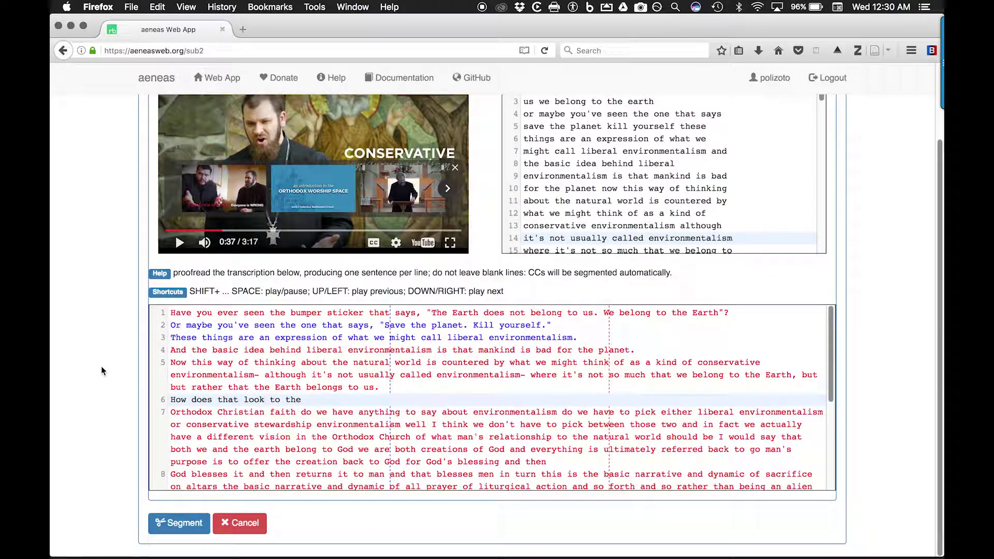
Step: Segment the transcript, move 'We' onto the 'belong to the Earth' caption line, and upload
left_click(174, 524)
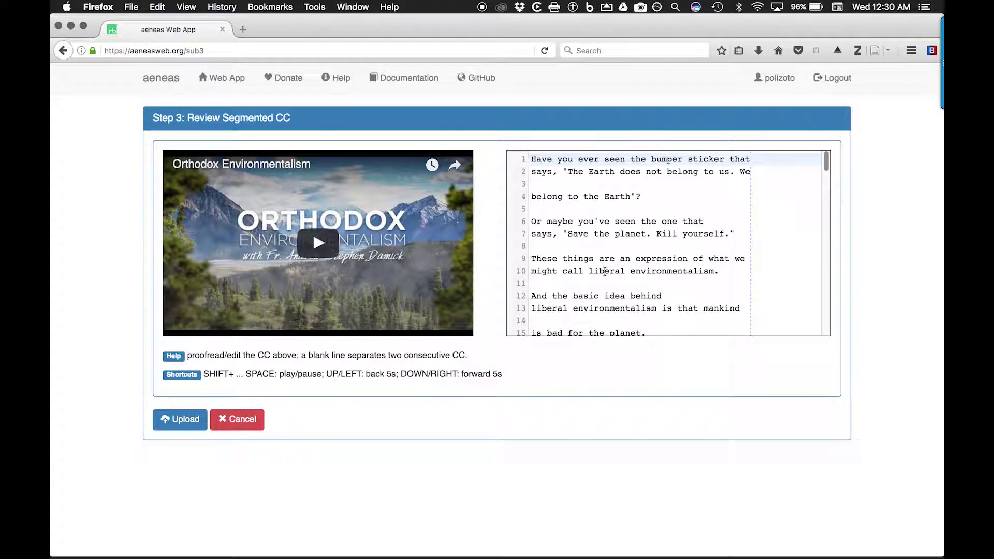
left_click(633, 245)
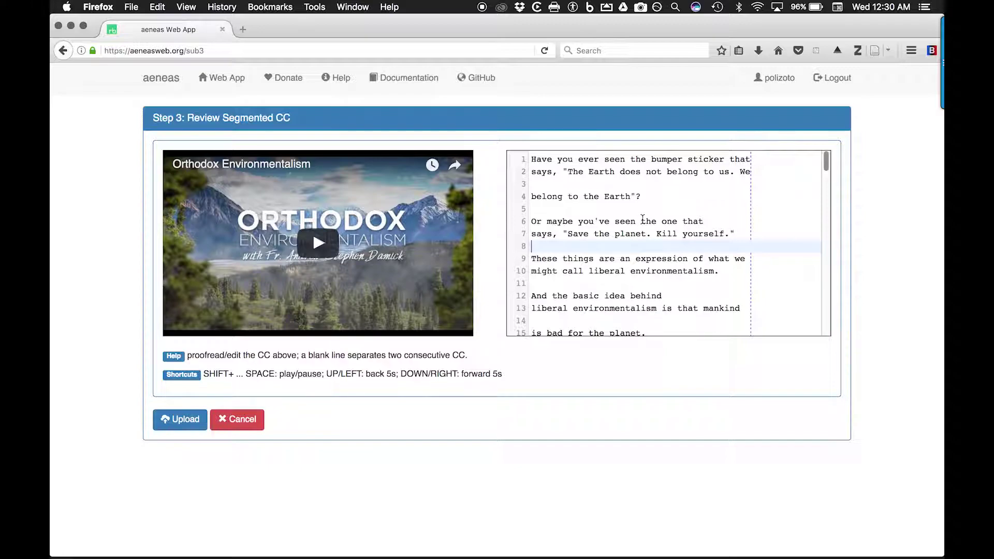
left_click(742, 172)
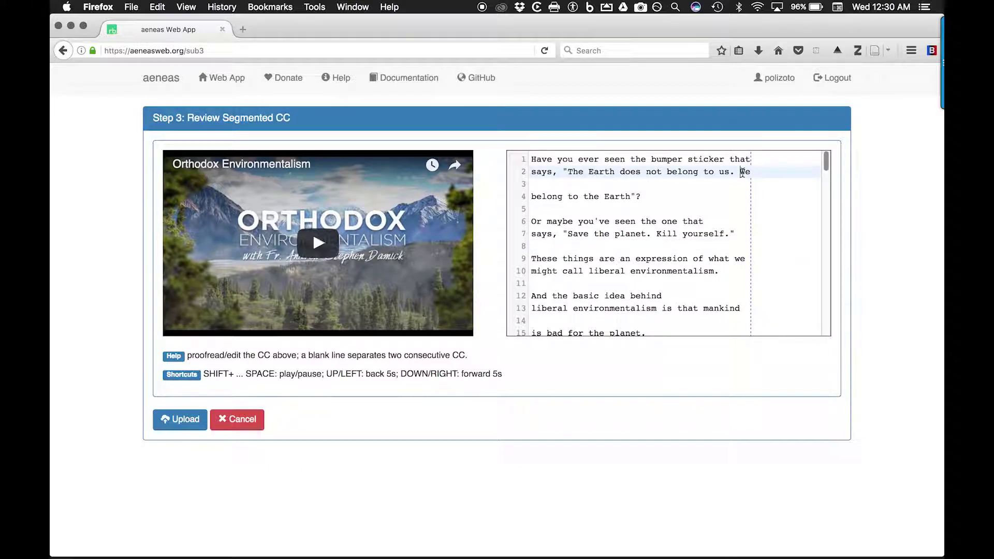
key("Return")
key("Return")
key("Down")
key("Down")
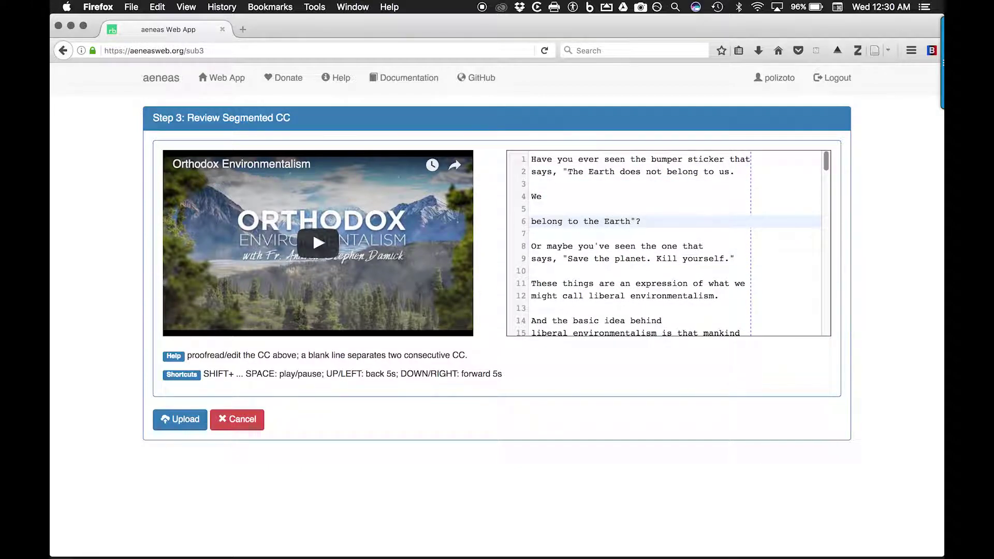
key("BackSpace")
key("BackSpace")
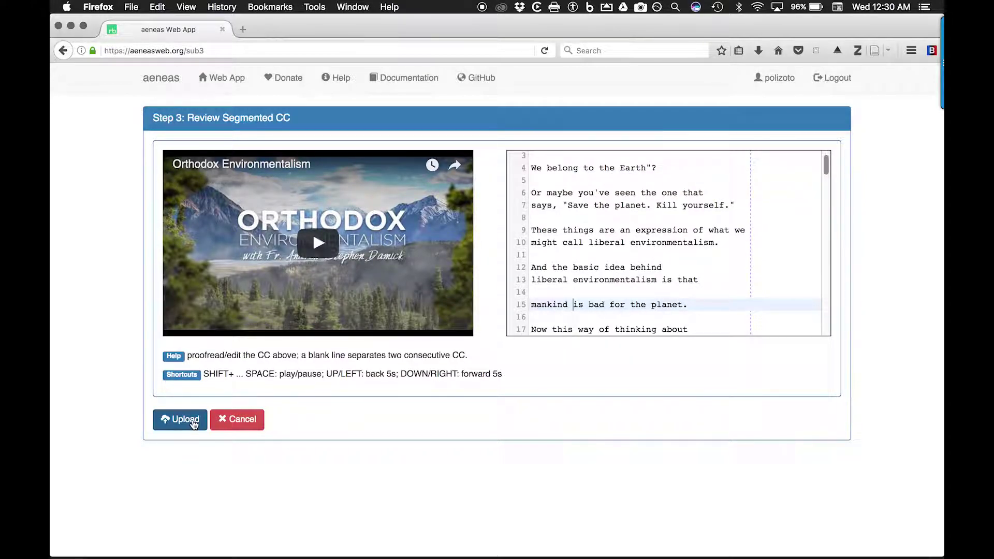
left_click(193, 423)
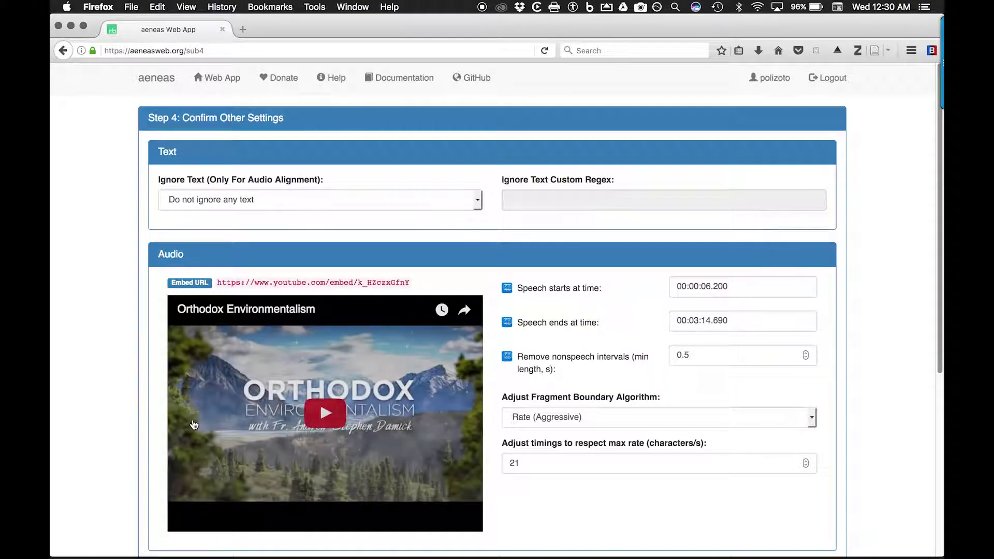